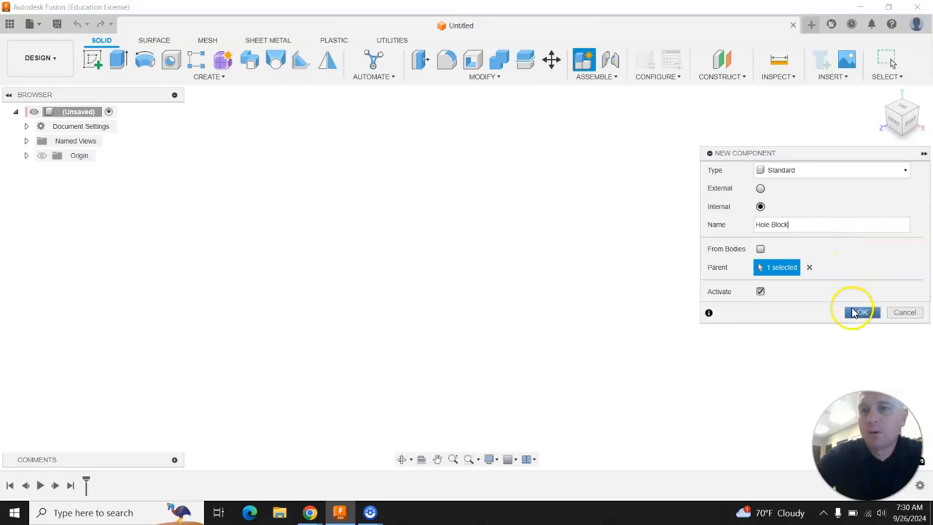
Sketch an 8 in wide by 3 in high rectangle from the origin on the front plane and finish the sketch
left_click(93, 60)
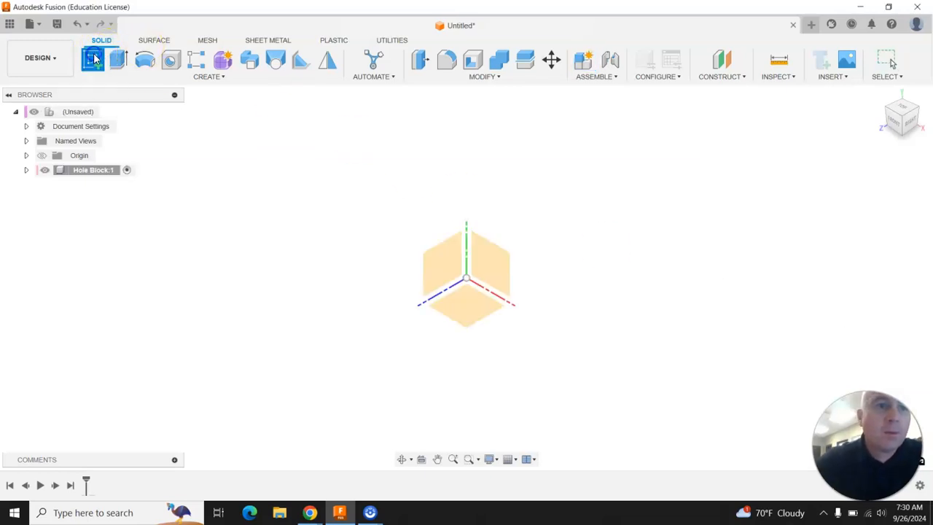
left_click(501, 272)
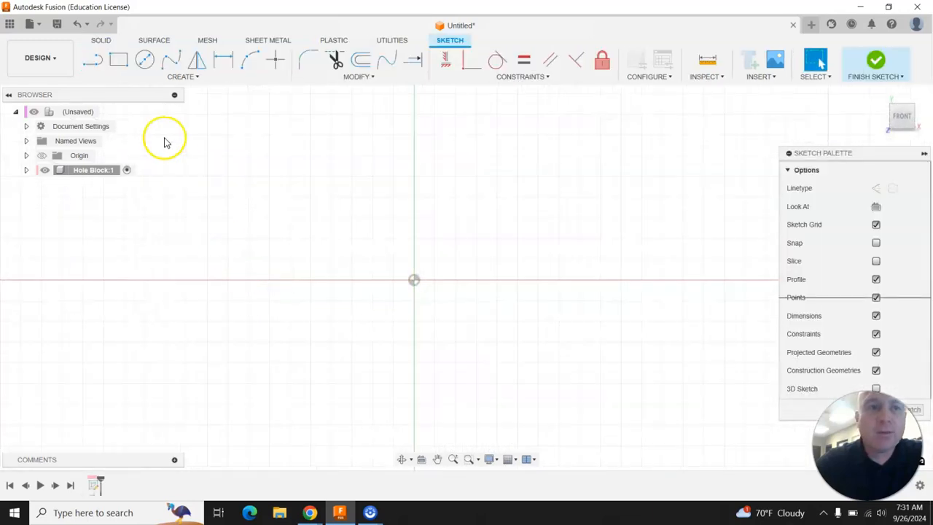
left_click(118, 60)
left_click(412, 280)
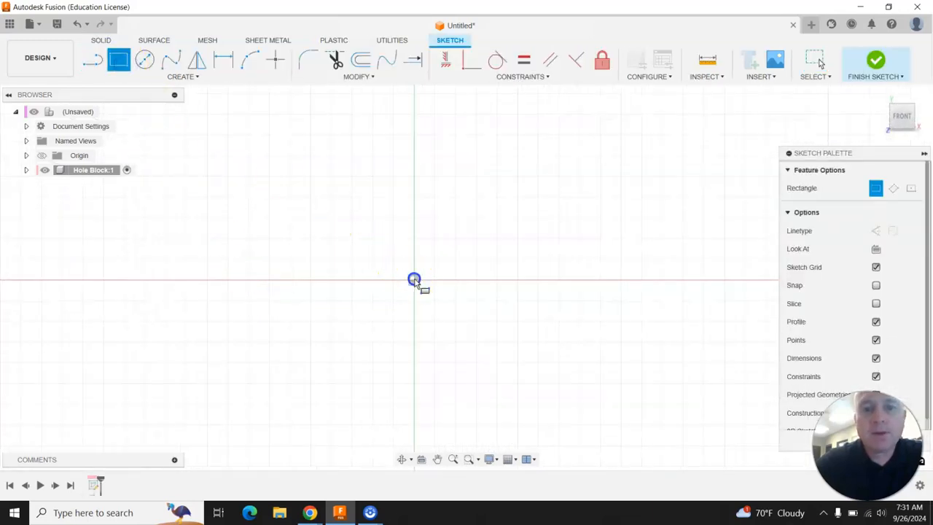
type("8")
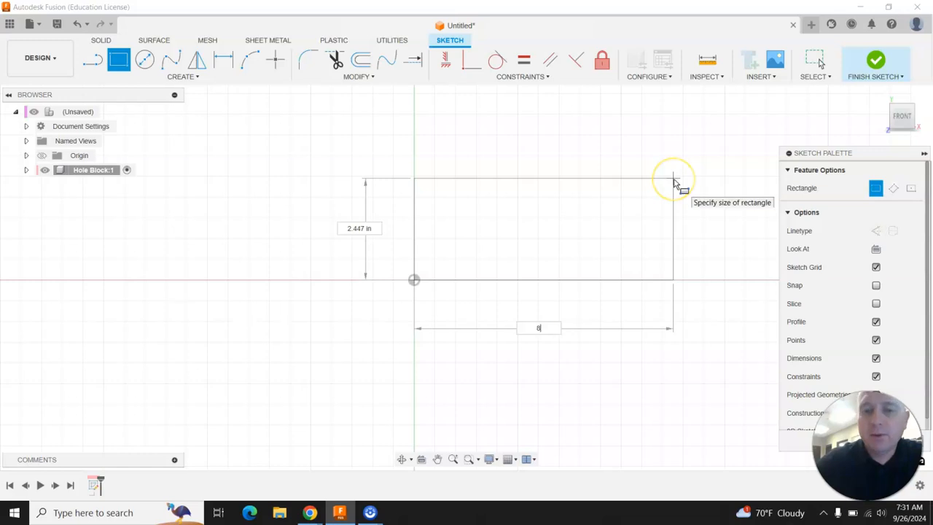
key("Tab")
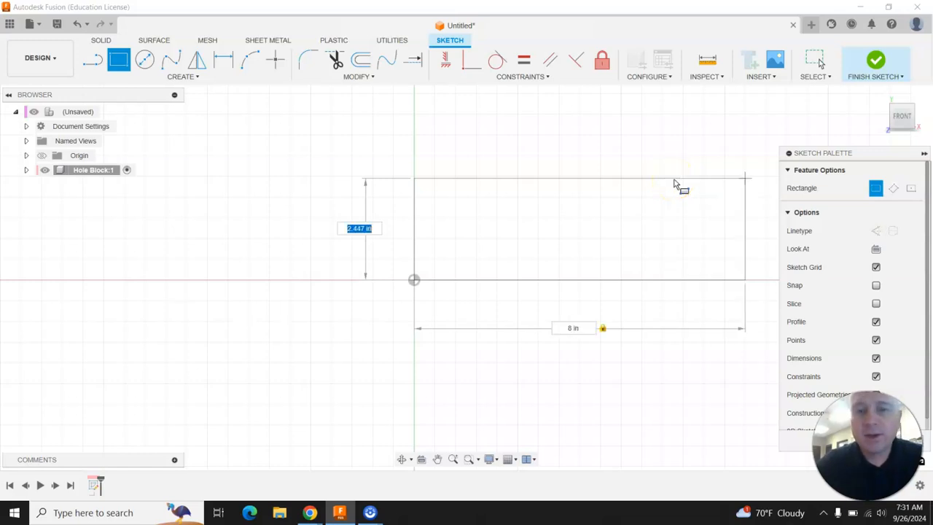
type("3")
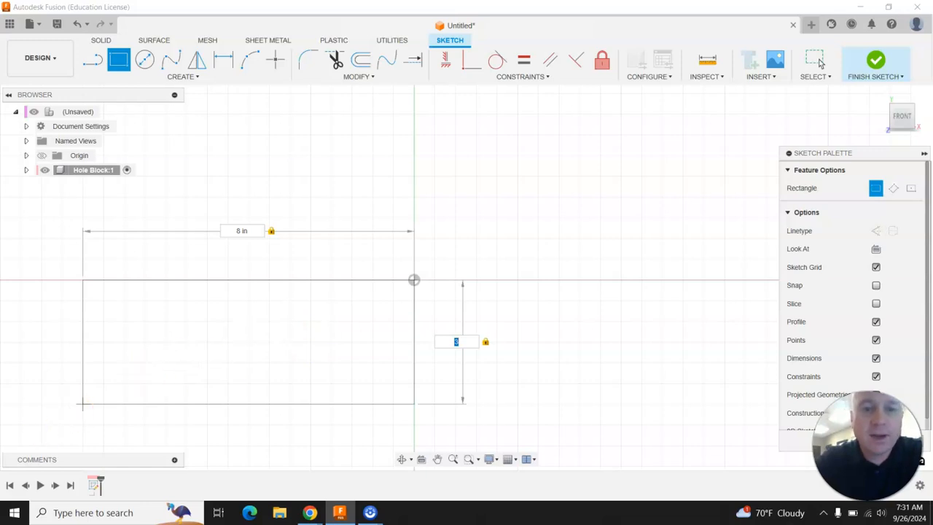
left_click(472, 177)
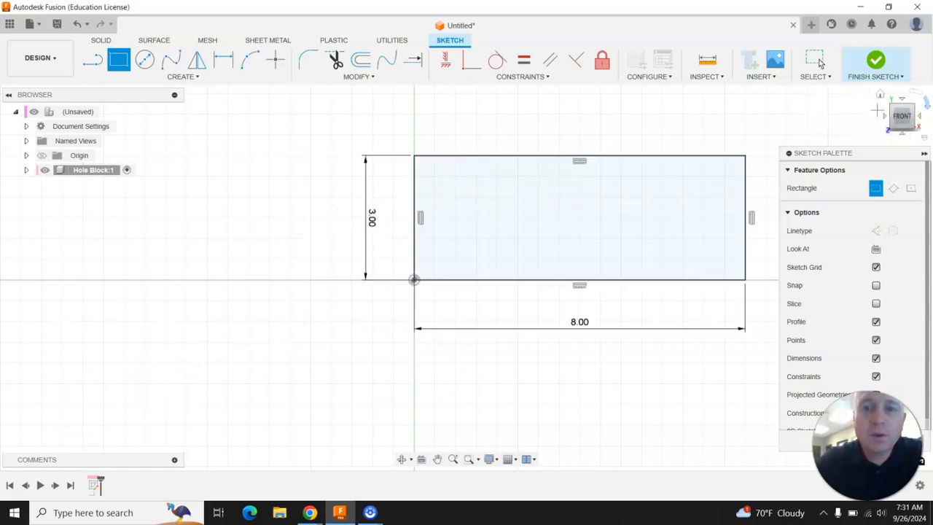
left_click(878, 63)
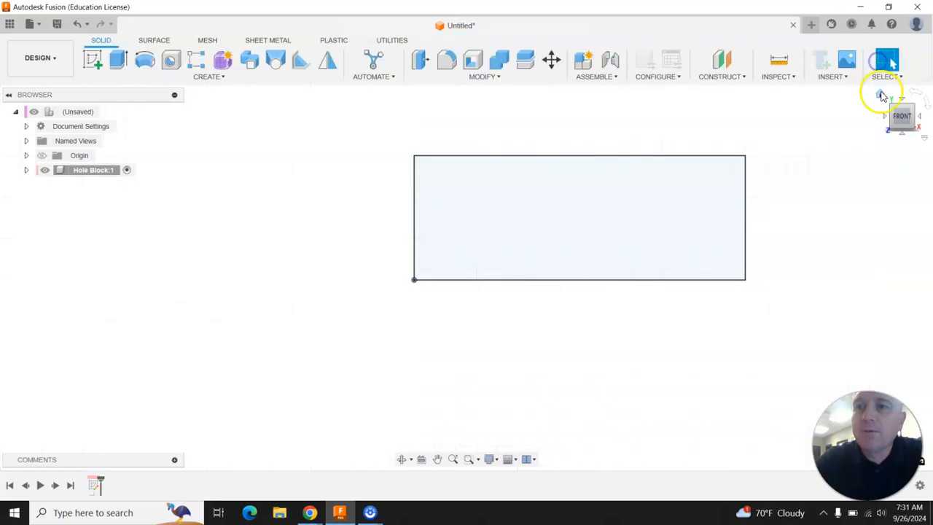
Extrude the rectangle symmetrically as a new body, 1.5 in to each side of the profile plane
left_click(118, 59)
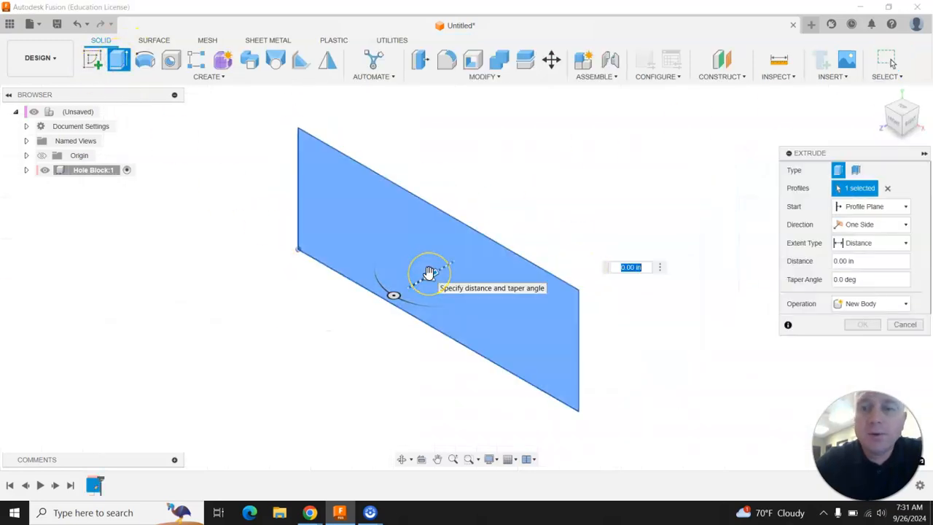
left_click(858, 227)
left_click(858, 266)
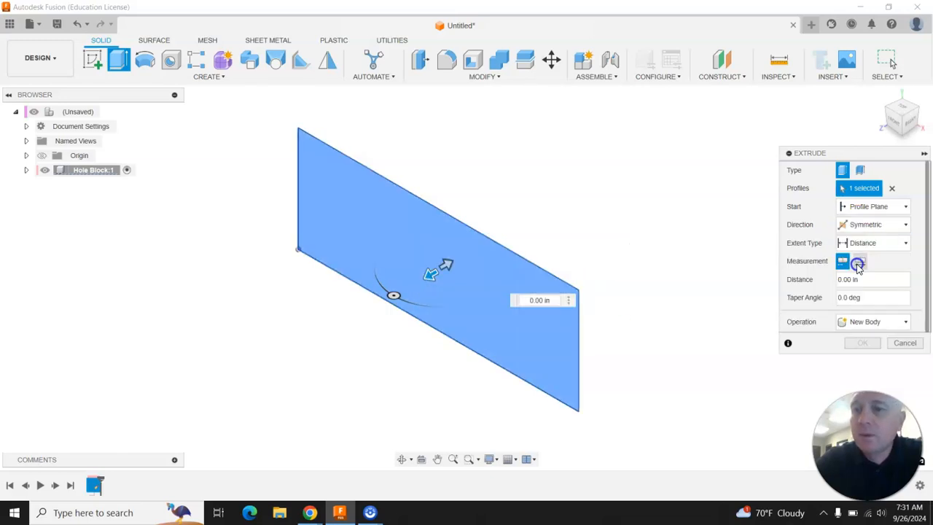
type("3")
key("Return")
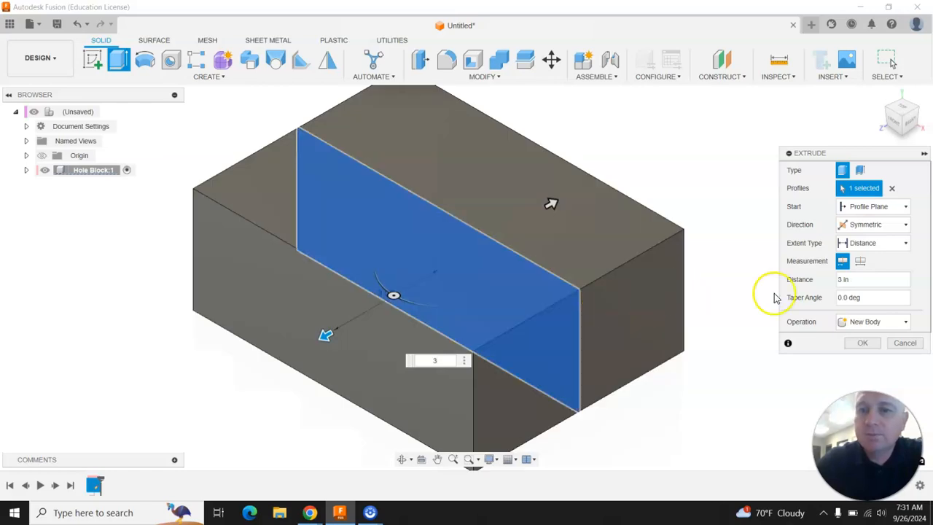
left_click_drag(866, 281, 830, 279)
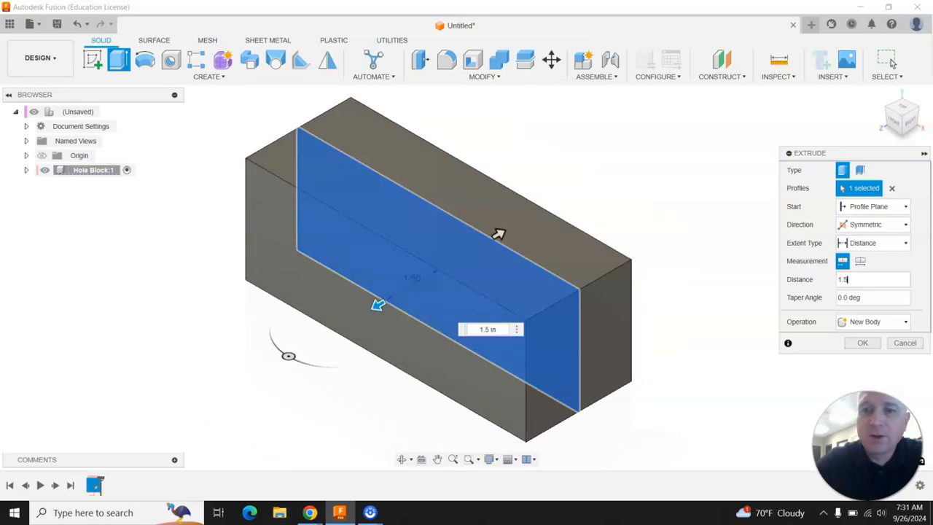
left_click(847, 342)
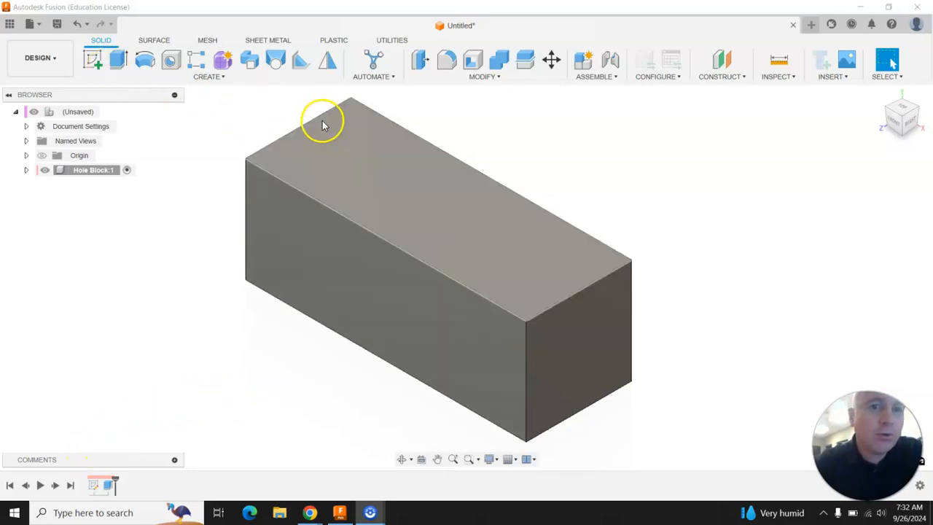
Start a sketch on the block's top face and place a point on its lengthwise centerline, about 1.4 in from the origin end
left_click(92, 59)
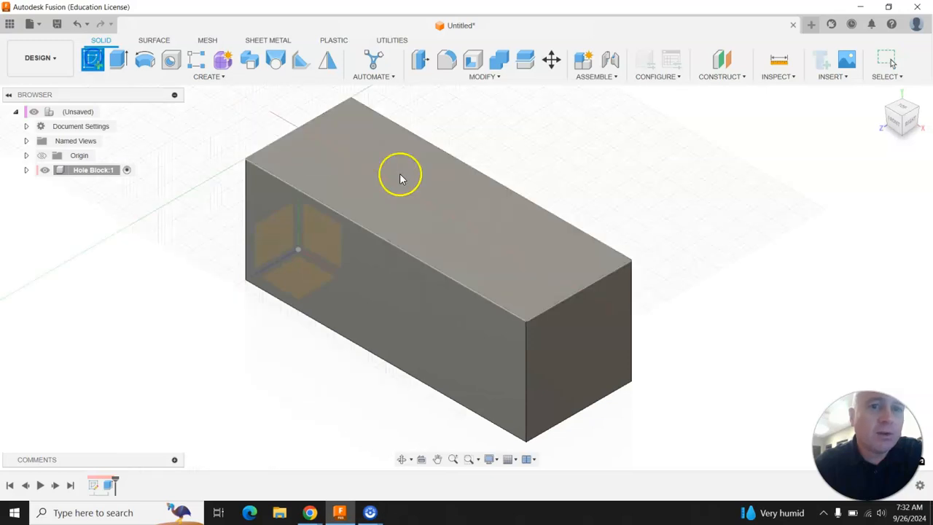
left_click(463, 229)
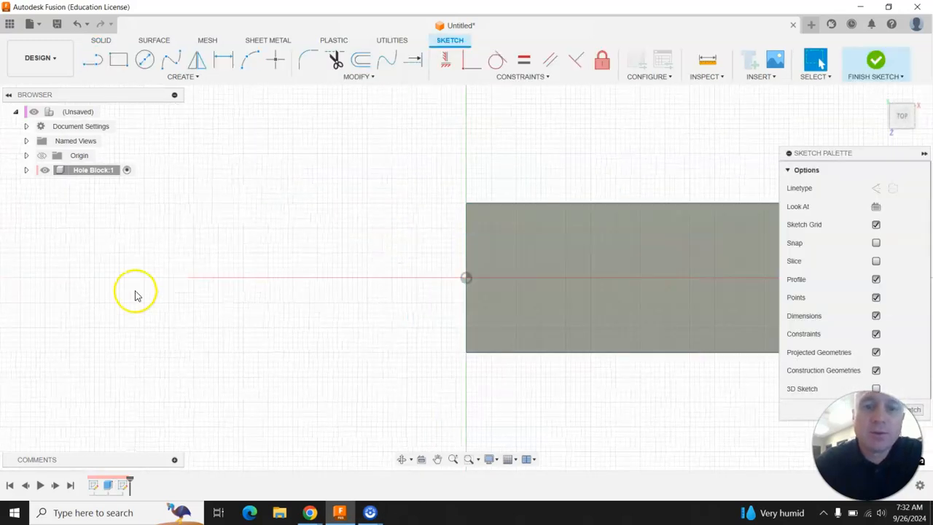
left_click(275, 61)
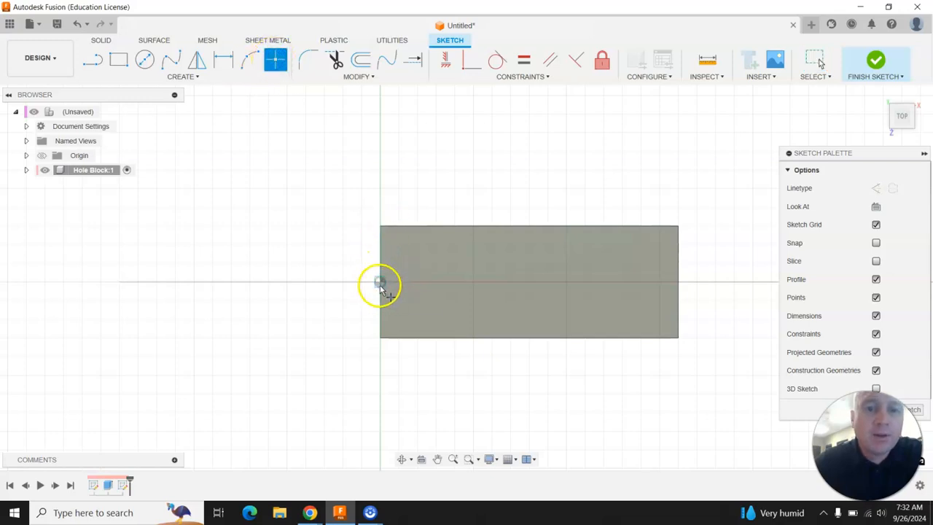
left_click(432, 282)
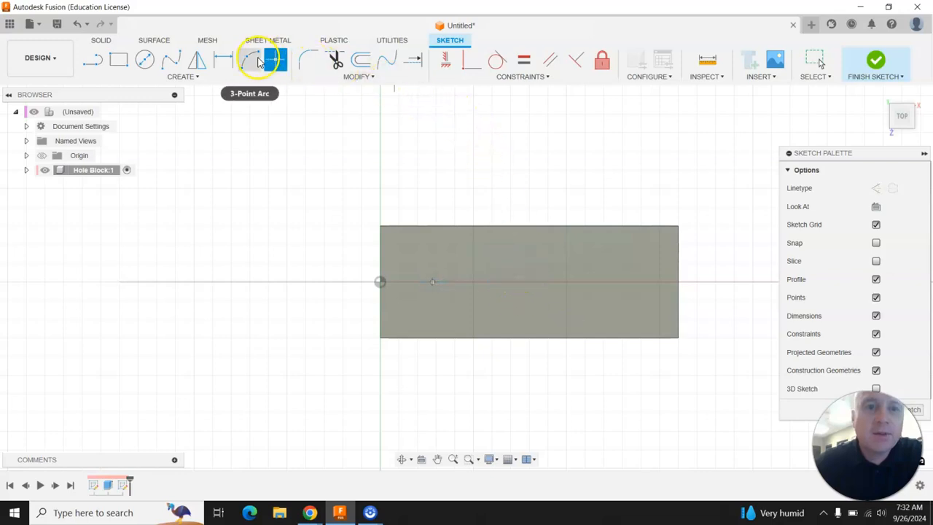
Dimension the point 1.5 in from the block's origin-end edge and finish the sketch
key("d")
left_click(379, 338)
left_click(432, 283)
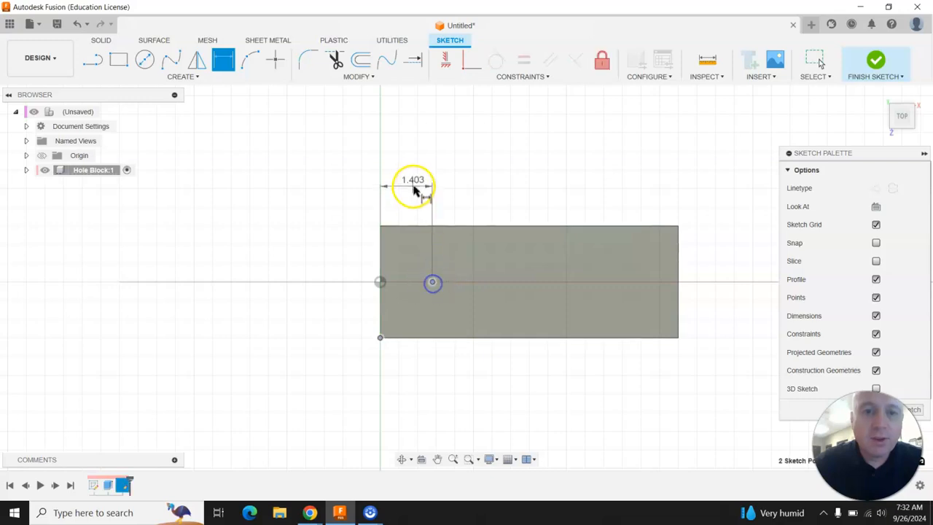
left_click(417, 186)
type("1.5")
key("Return")
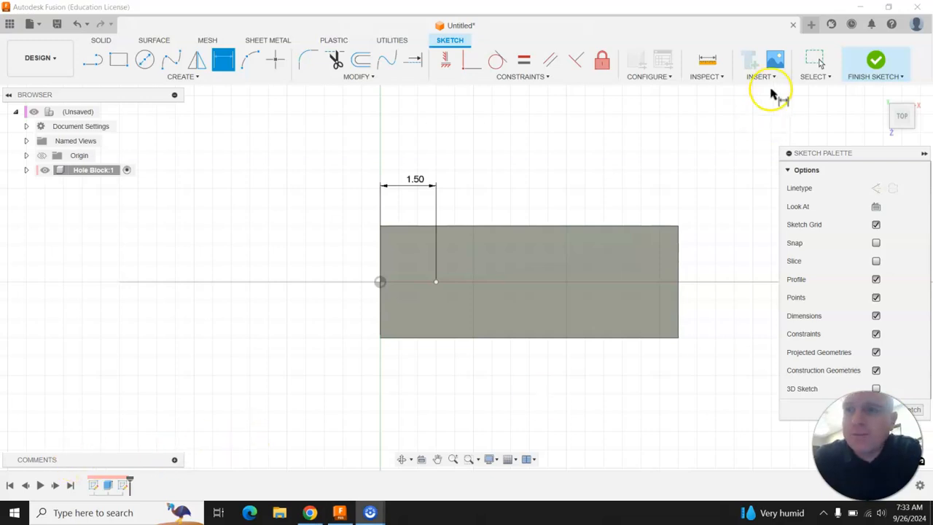
left_click(876, 61)
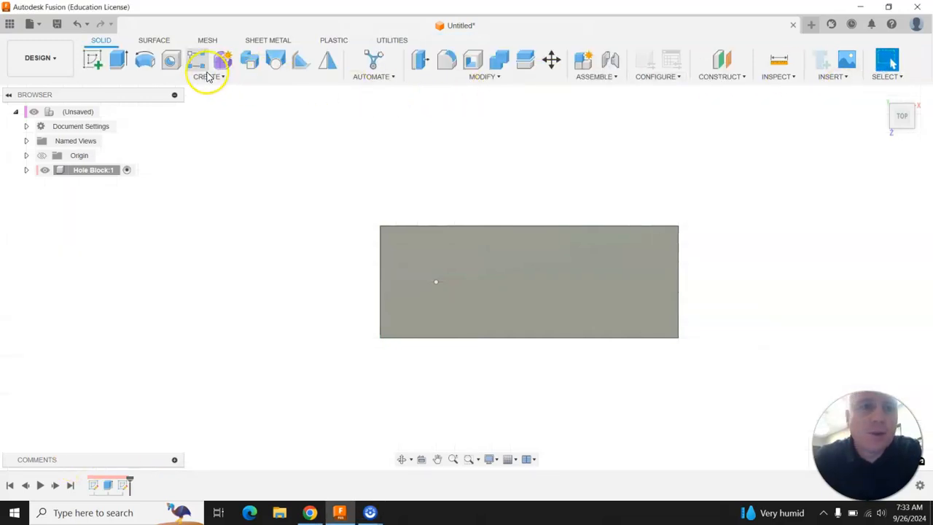
Start a hole at the sketch point, check hole A's callout in the Chrome assignment, and make it a counterbore in Fusion
left_click(882, 97)
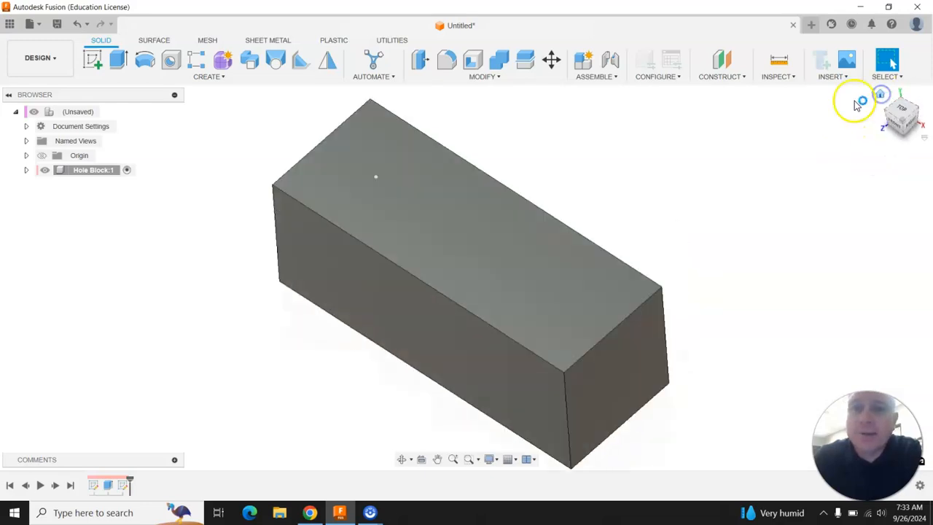
scroll(386, 312, "down", 3)
scroll(338, 162, "up", 2)
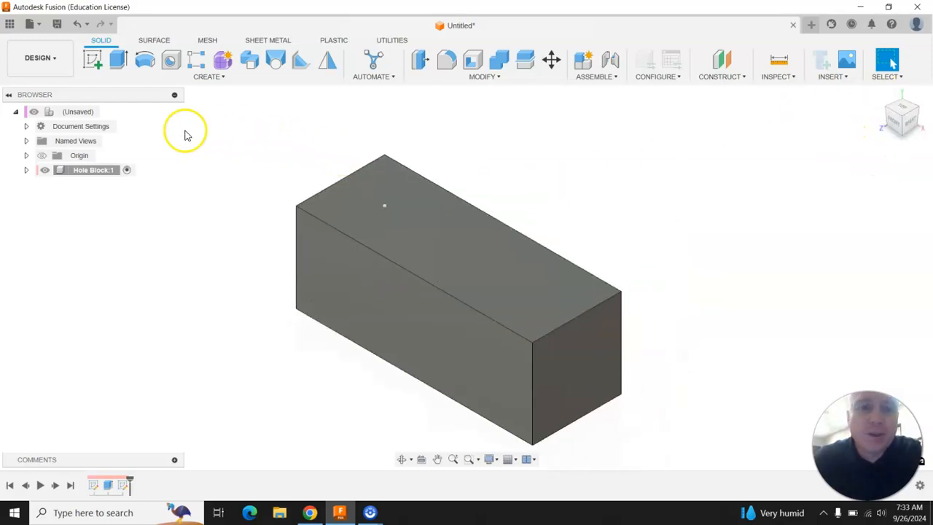
left_click(171, 62)
left_click(385, 207)
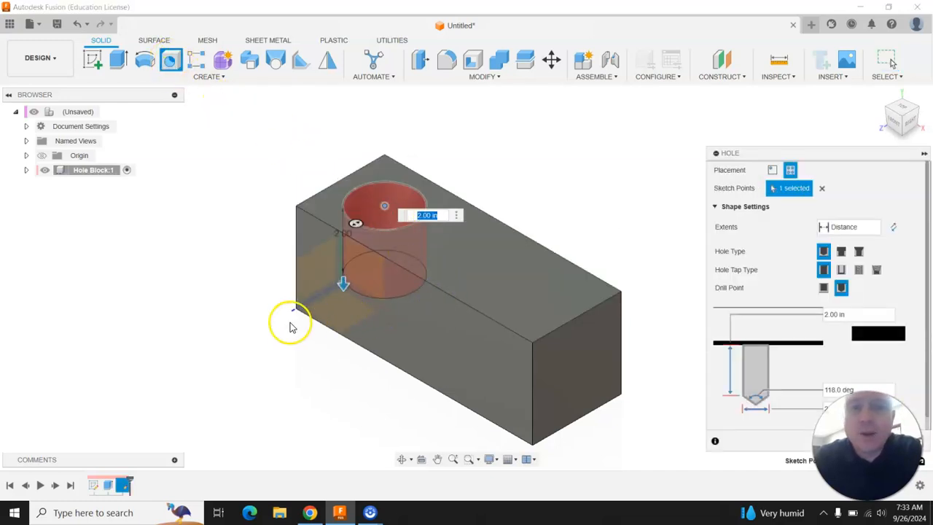
left_click(321, 514)
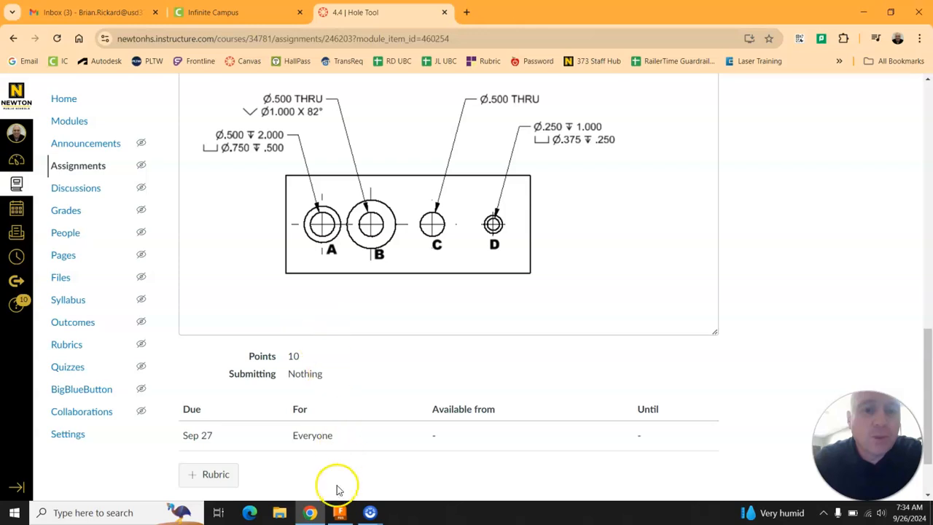
left_click(340, 513)
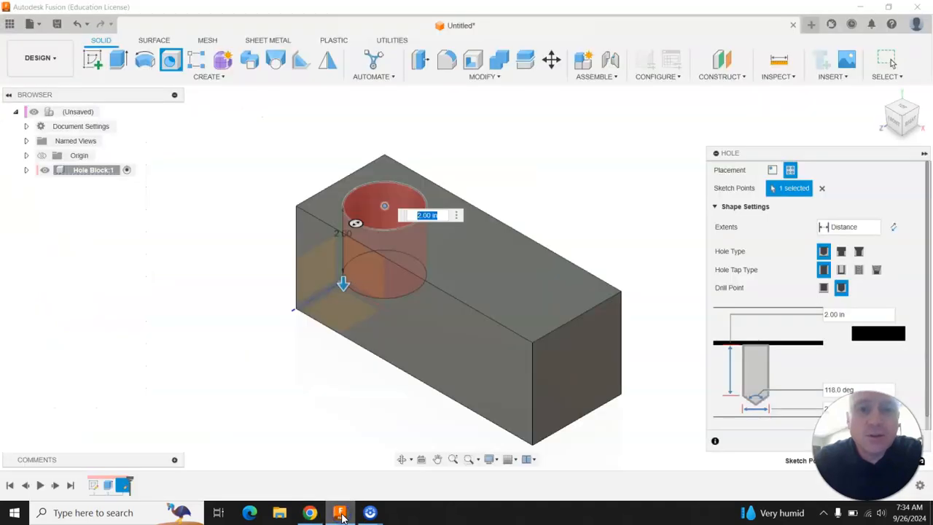
left_click(842, 252)
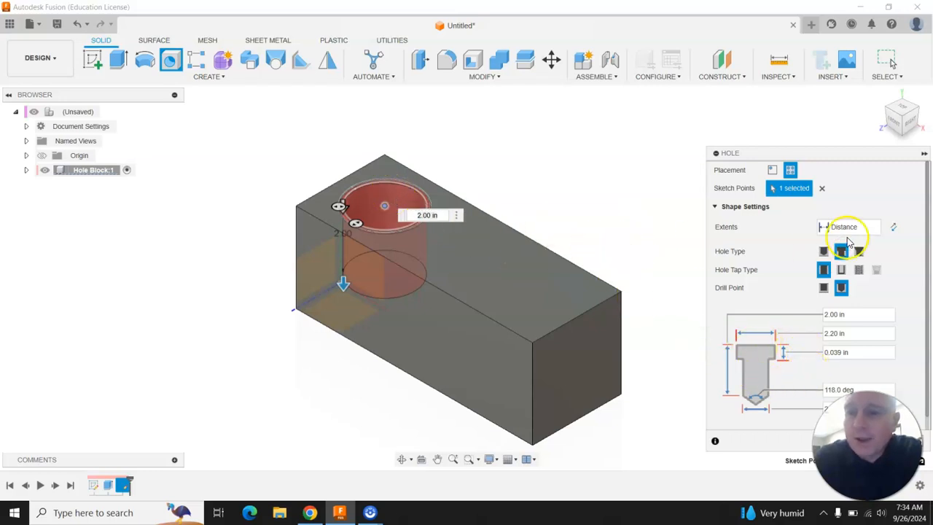
Set the hole diameter to .5 in and the counterbore diameter to .75 in, consulting hole A's callout in Chrome
scroll(882, 305, "down", 1)
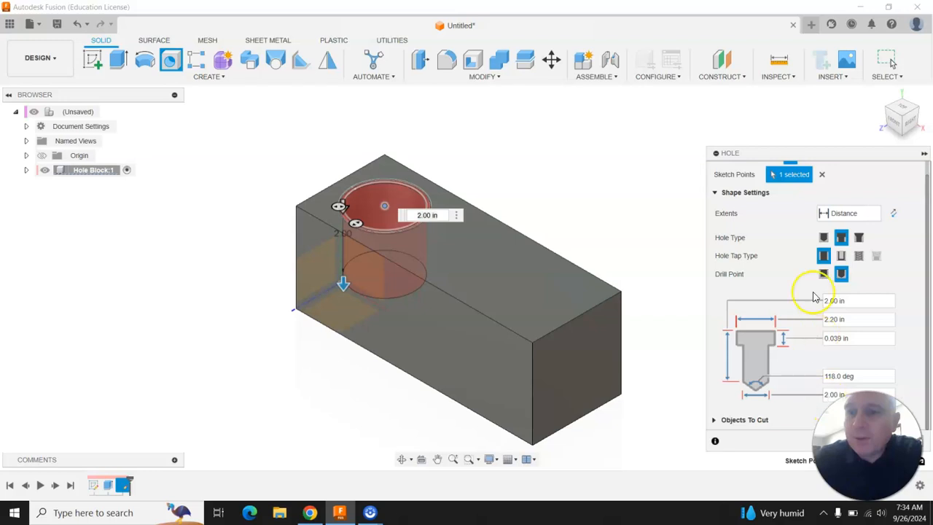
left_click_drag(800, 153, 679, 89)
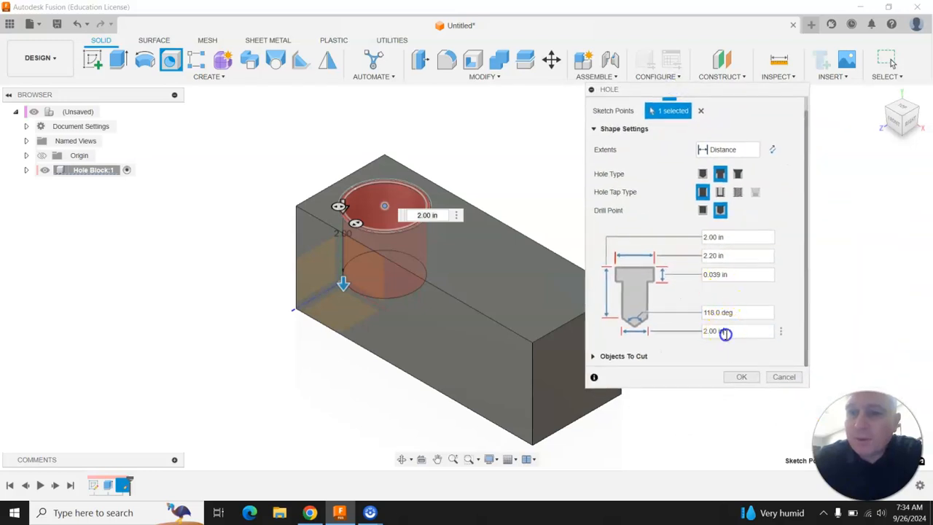
key("BackSpace")
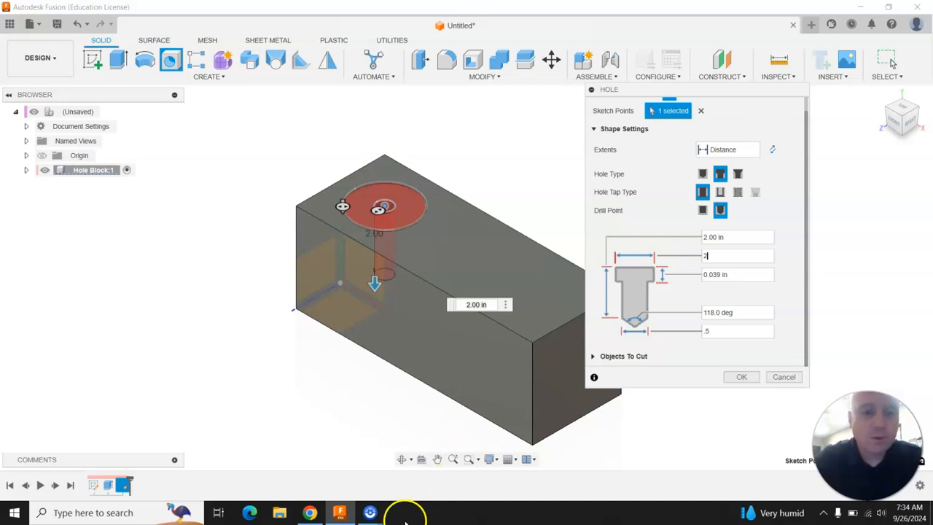
left_click(311, 513)
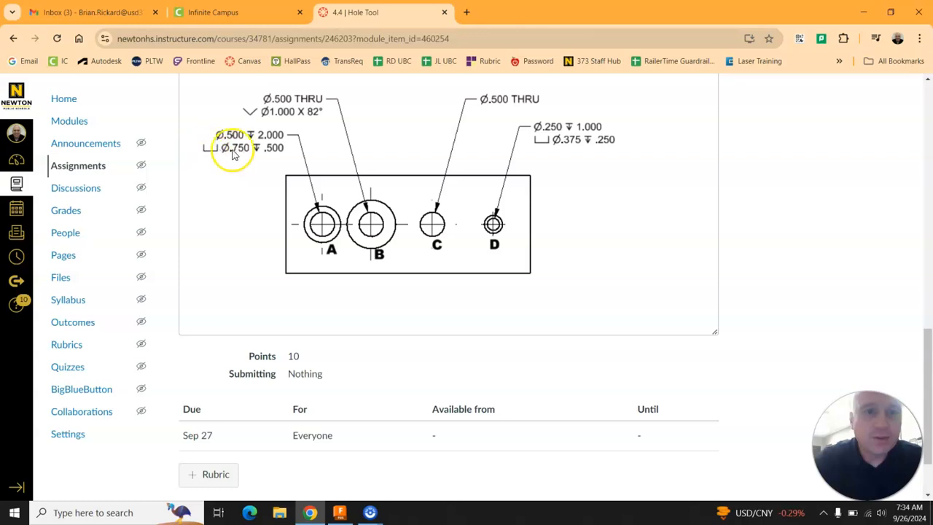
left_click(339, 513)
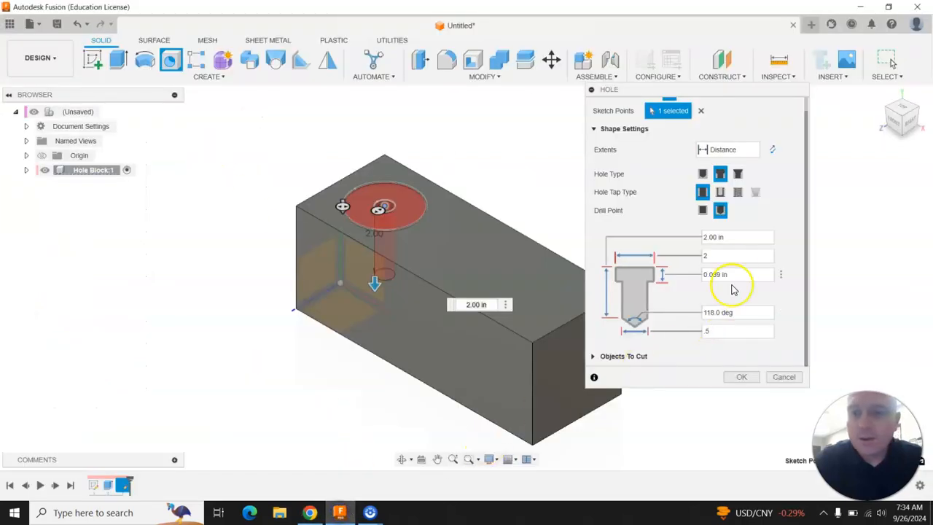
type(".75")
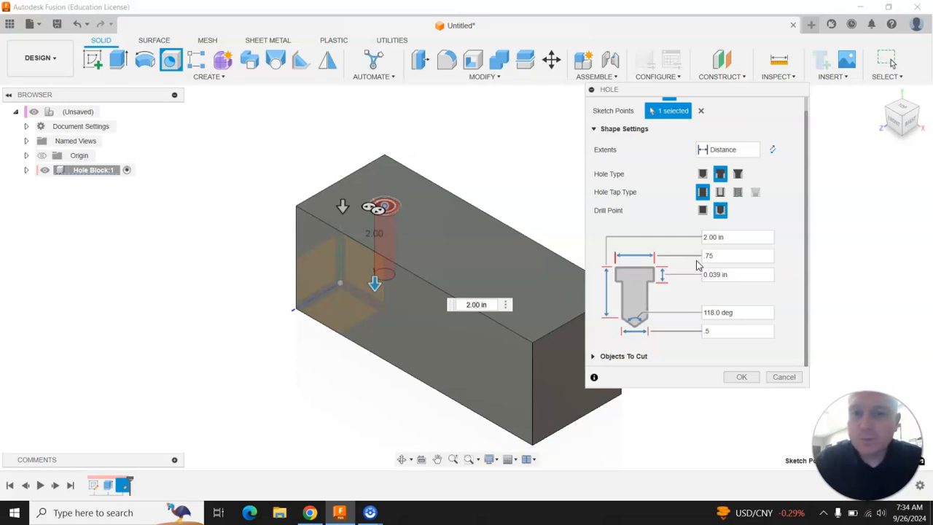
Recheck hole A's callout in Chrome, return to Fusion, and set the counterbore depth to .5 in
left_click(311, 514)
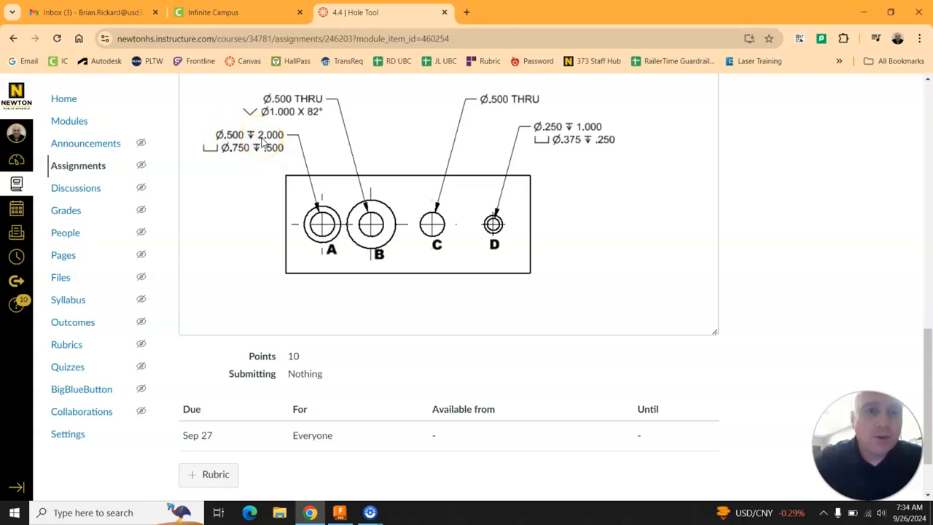
left_click(341, 513)
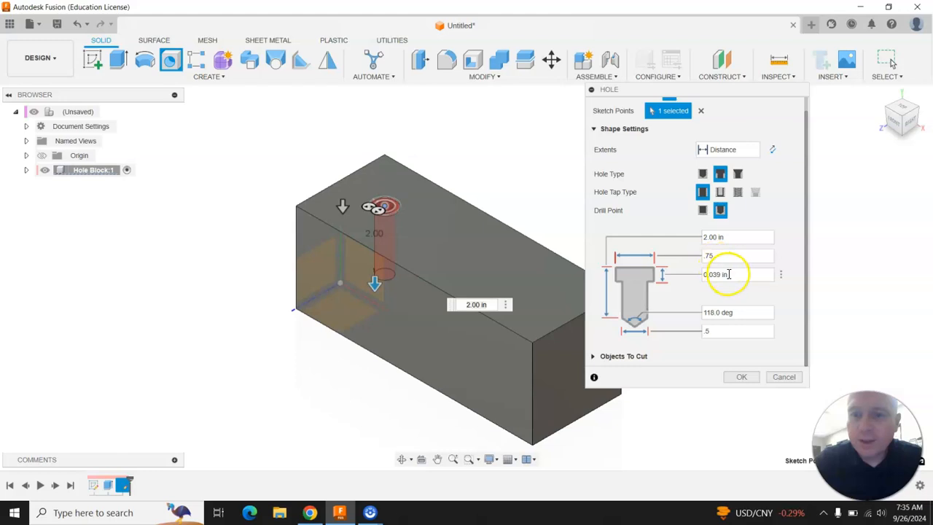
left_click_drag(731, 274, 698, 273)
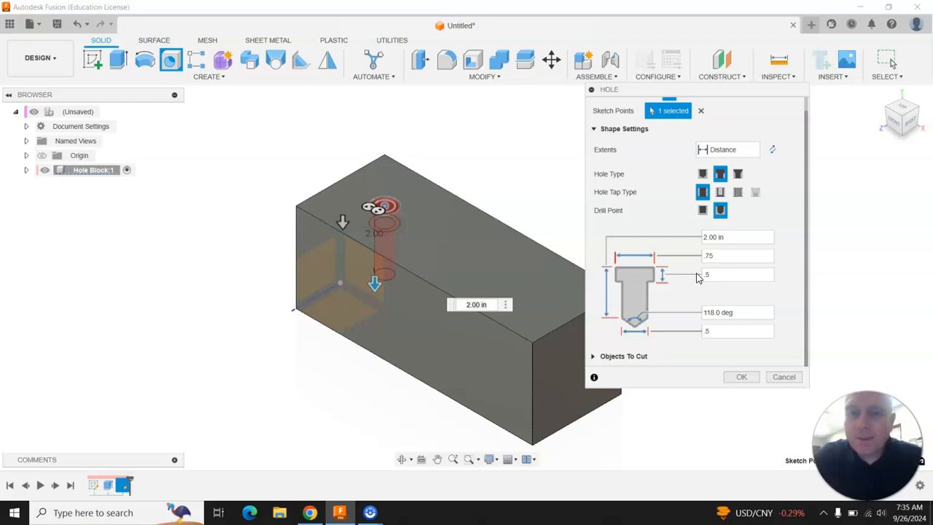
Create the counterbore hole at the sketch point with the entered dimensions
left_click(744, 377)
left_click(440, 246)
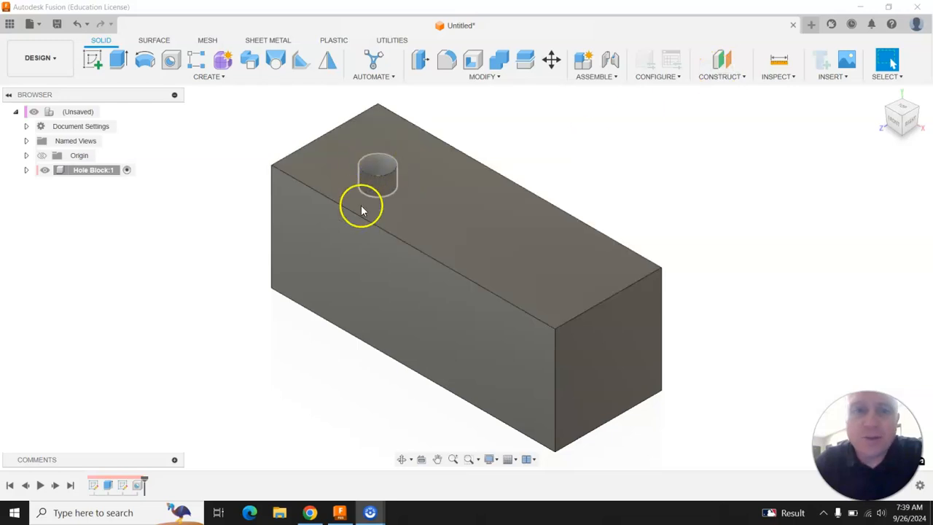
Construct a midplane between the block's two long vertical side faces
left_click(722, 77)
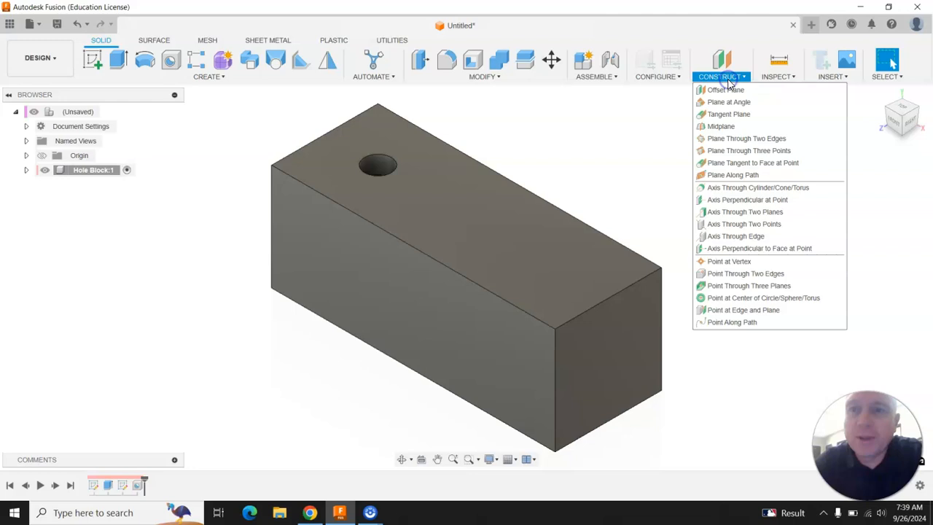
left_click(723, 128)
left_click(421, 326)
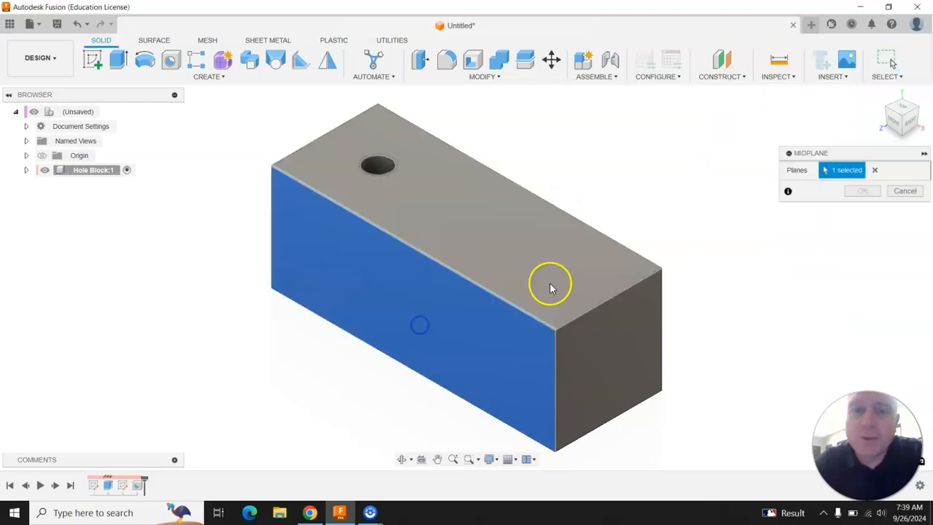
left_click(908, 124)
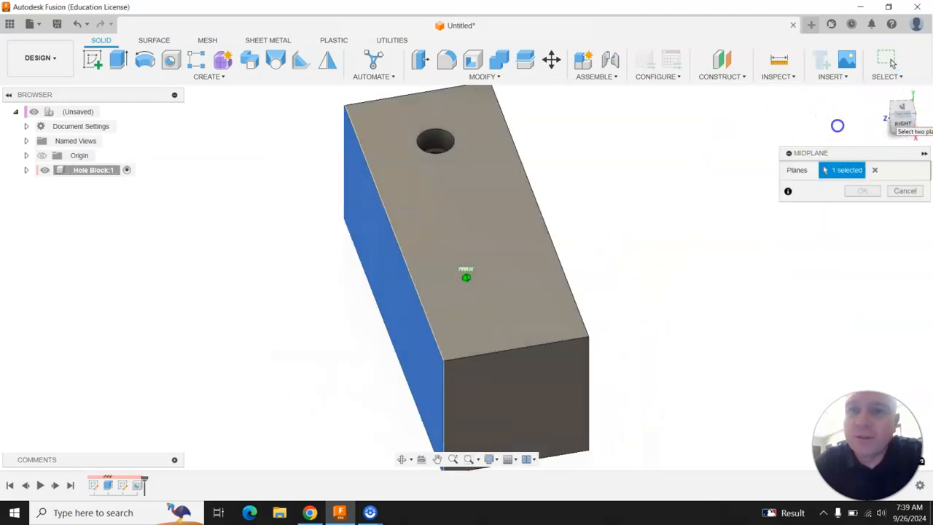
left_click(620, 276)
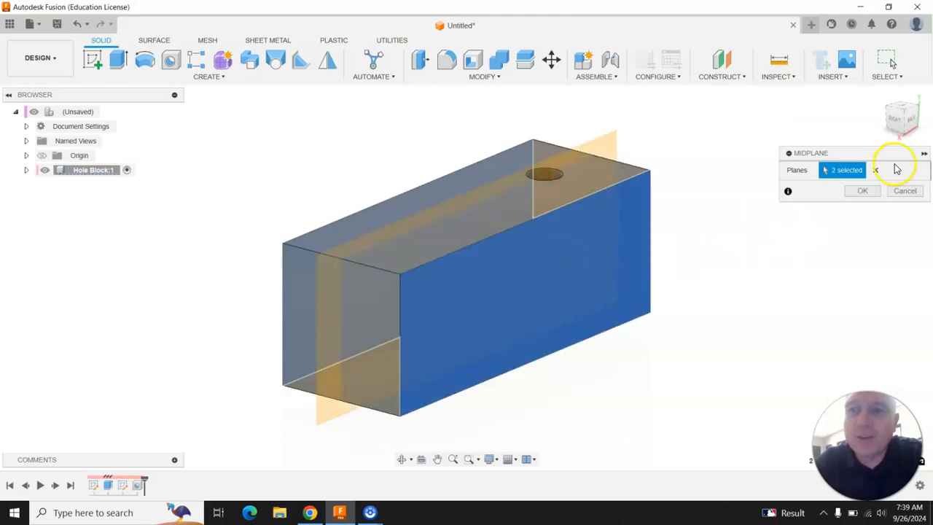
left_click(864, 191)
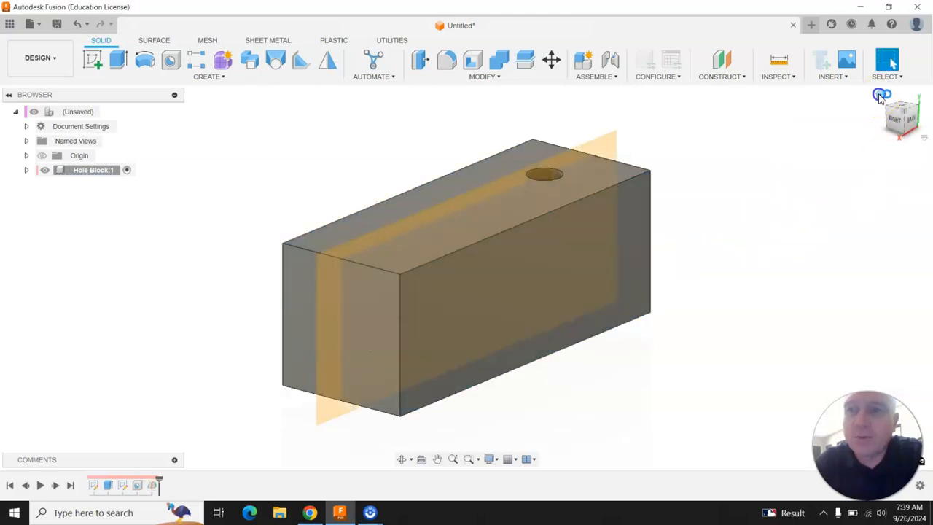
Start a sketch on the new midplane and turn on Slice to section the block through the hole
left_click(890, 100)
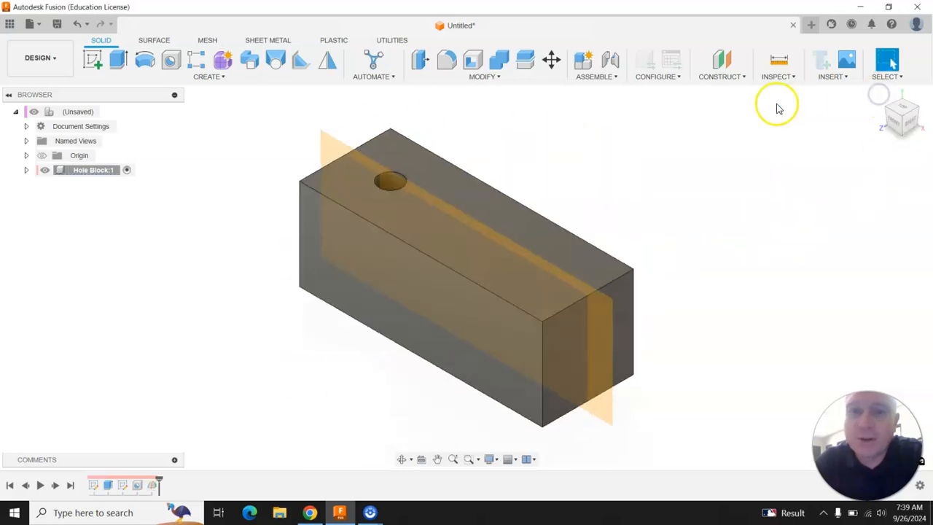
left_click(92, 60)
left_click(576, 302)
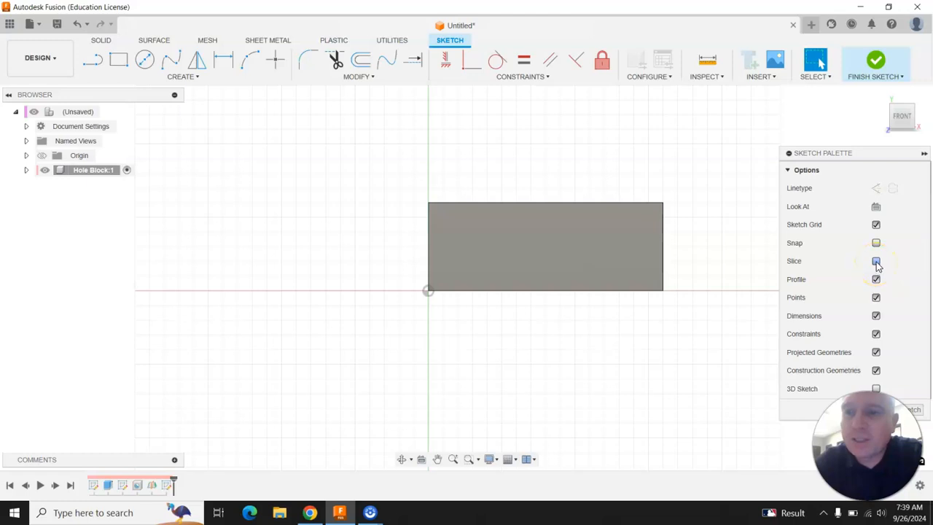
left_click(877, 262)
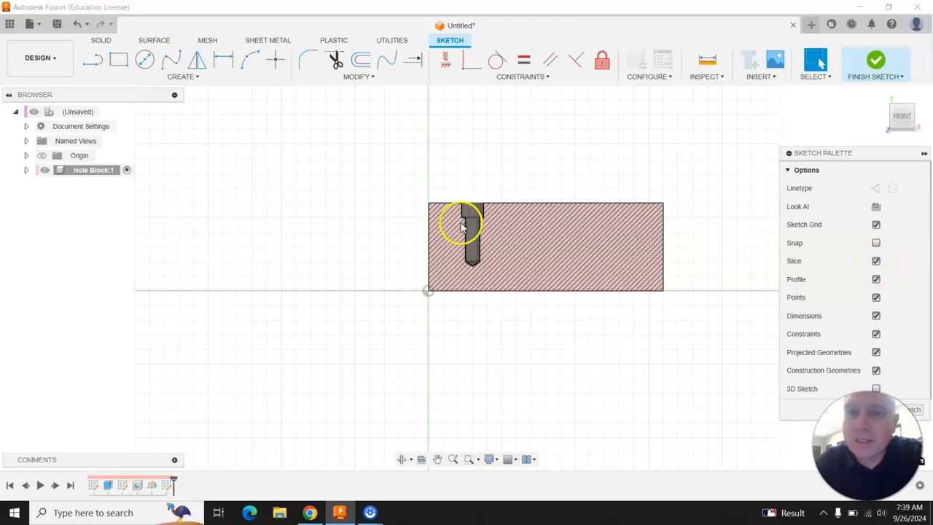
Examine the counterbore hole's sectioned profile and drill point, and finish the midplane sketch
scroll(342, 285, "down", 1)
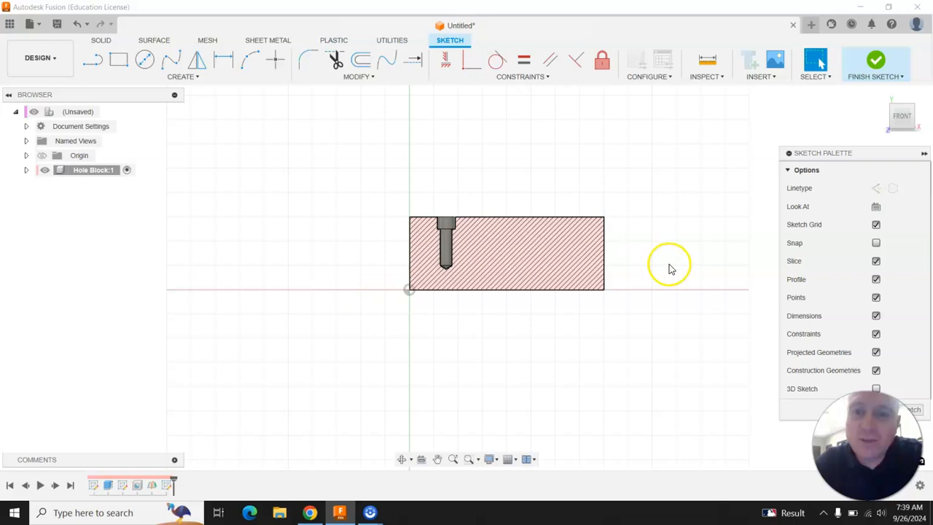
scroll(669, 264, "up", 1)
left_click(884, 96)
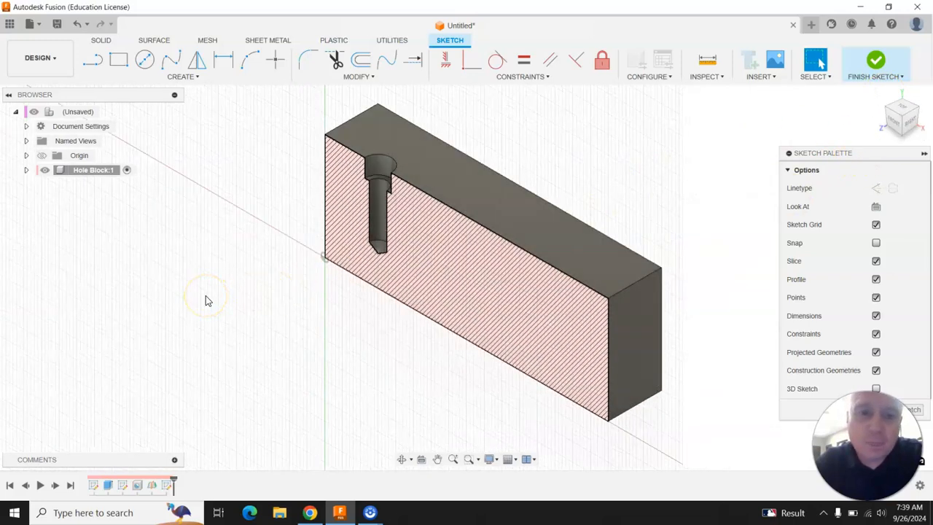
left_click(897, 123)
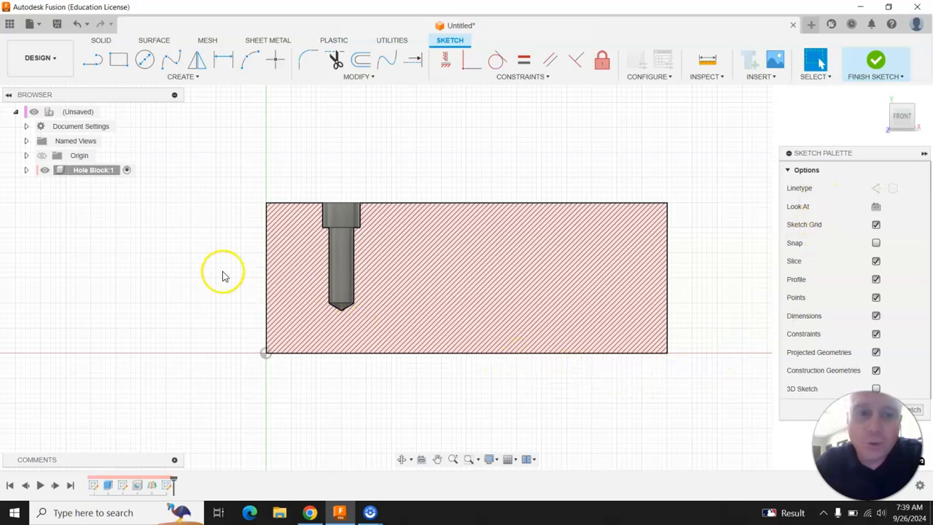
scroll(394, 216, "down", 1)
left_click(879, 96)
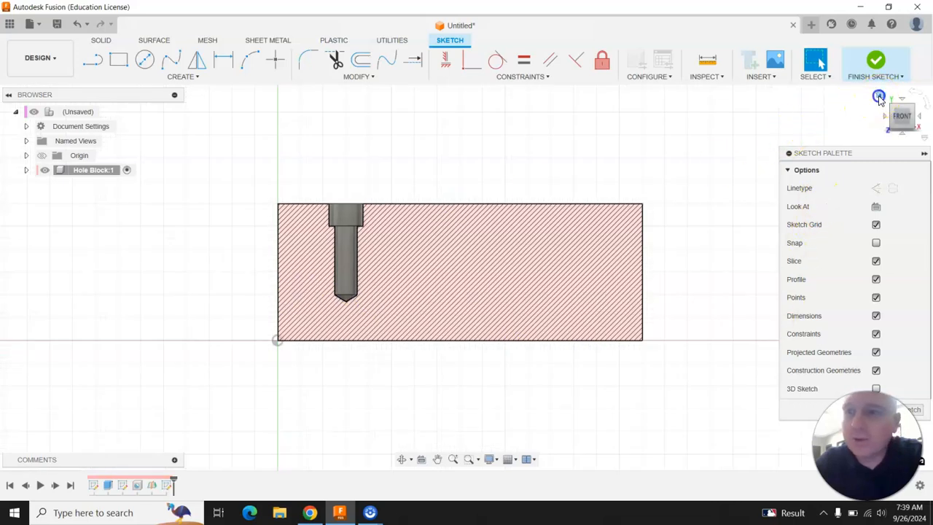
left_click(875, 62)
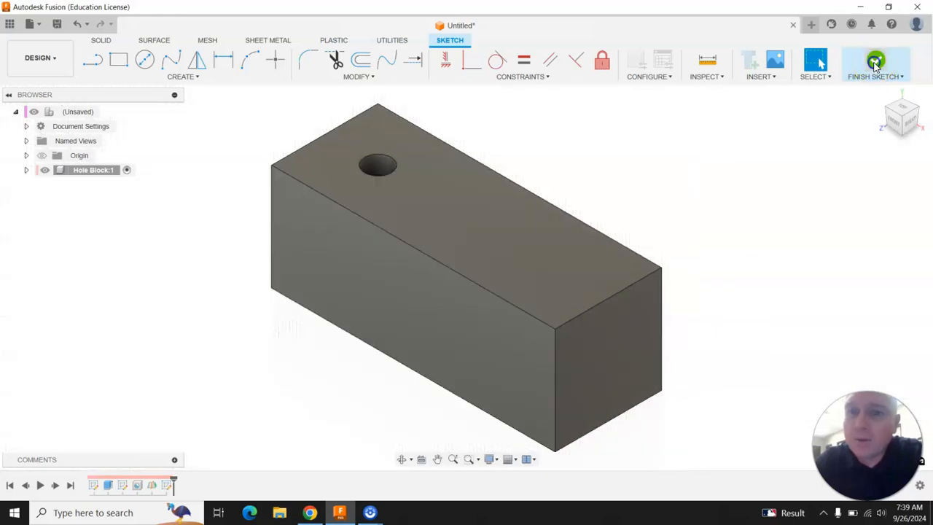
Reopen the midplane sketch for editing, turn Slice on again to view the hole's section, and finish the sketch
right_click(168, 486)
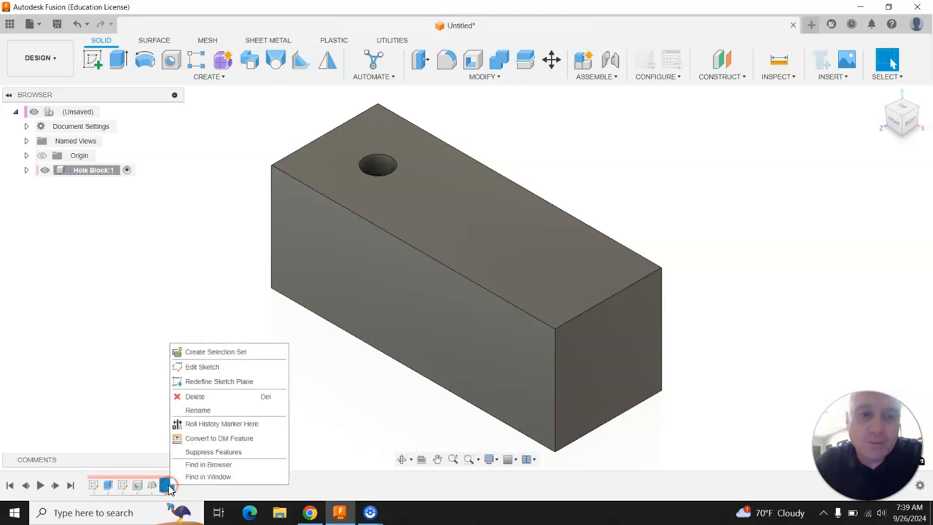
left_click(201, 368)
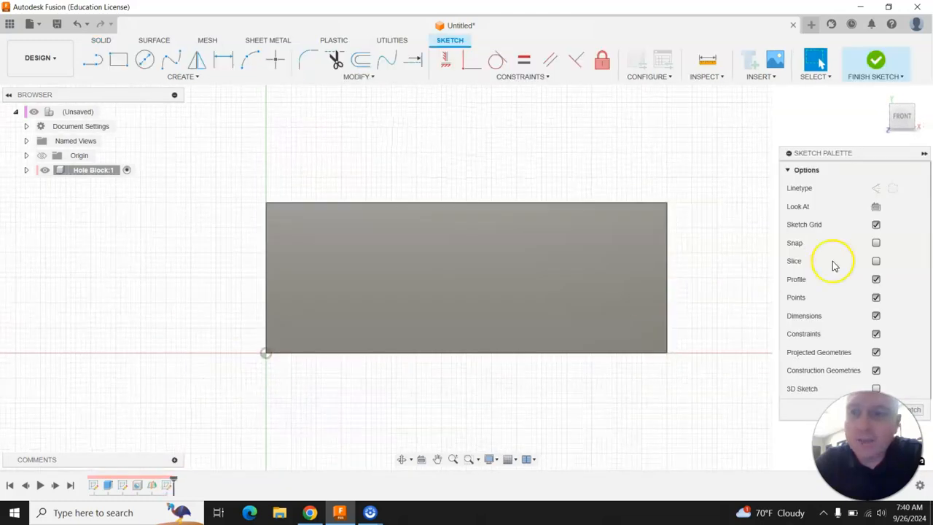
left_click(876, 261)
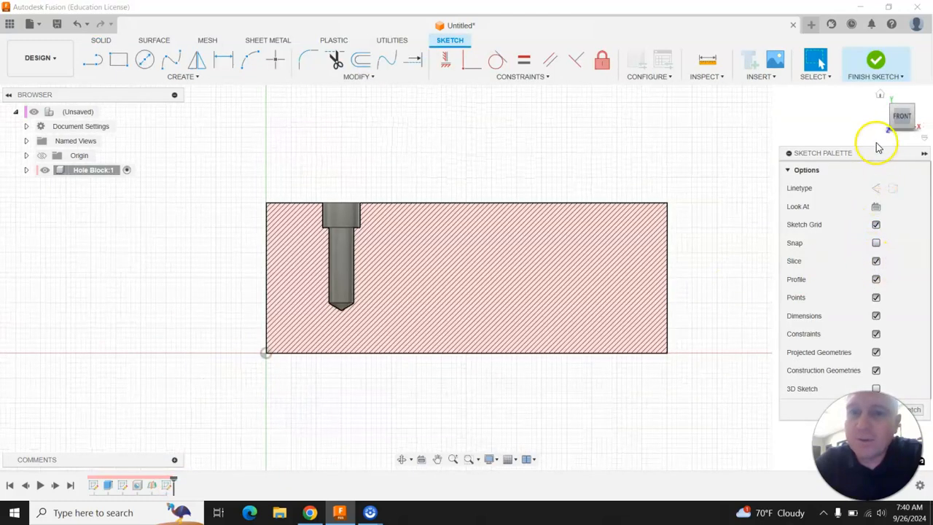
left_click(873, 61)
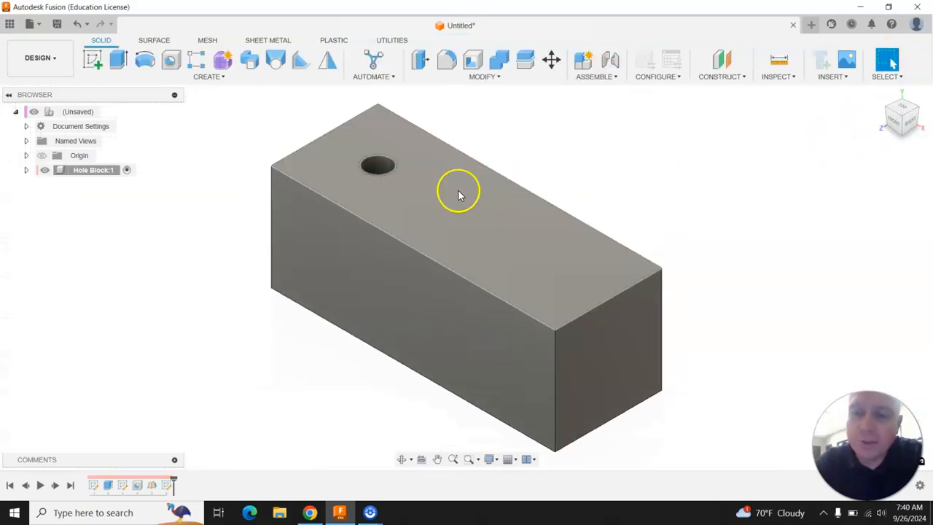